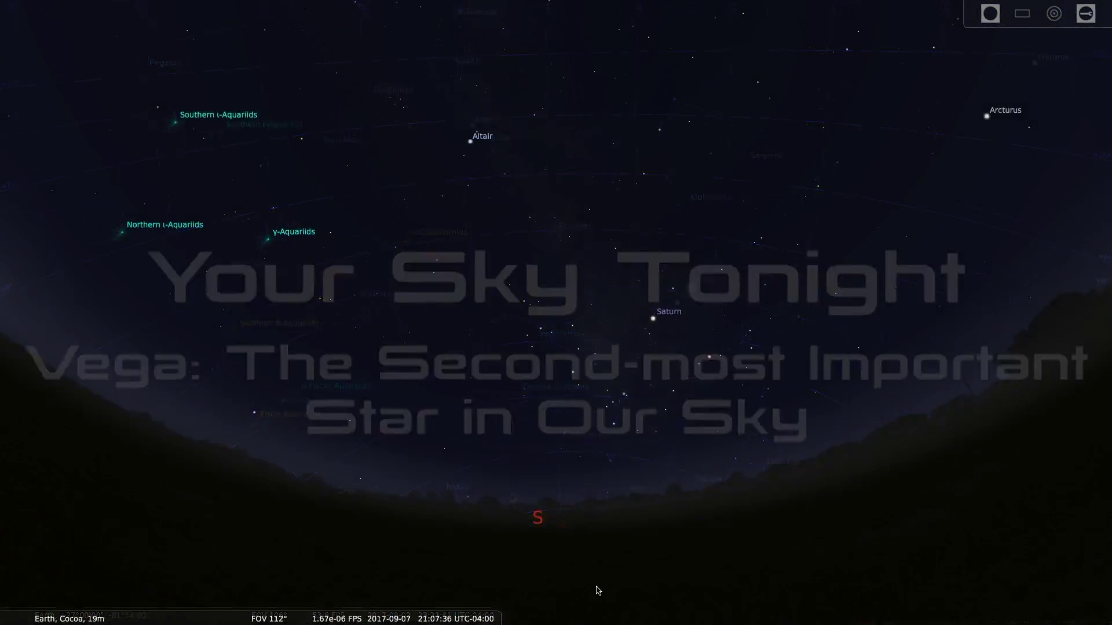
- Swing the view from south through west to face north, zoom in slightly, and select Vega
mouse_move(615, 585)
mouse_down()
mouse_move(618, 572)
mouse_move(604, 576)
mouse_up()
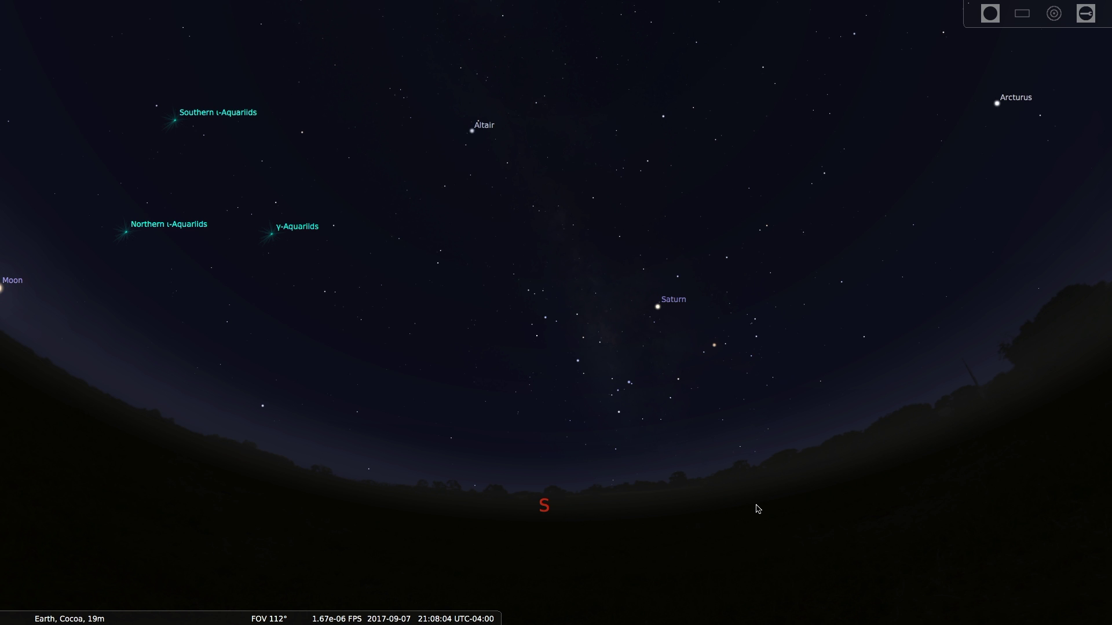
drag(758, 509, 593, 550)
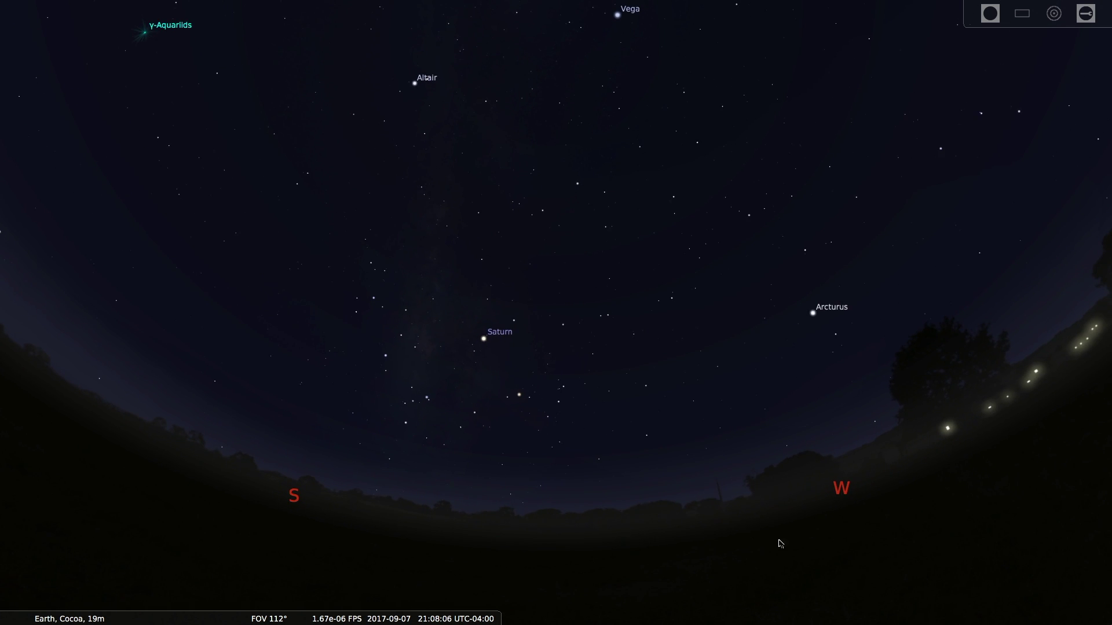
drag(850, 546, 618, 568)
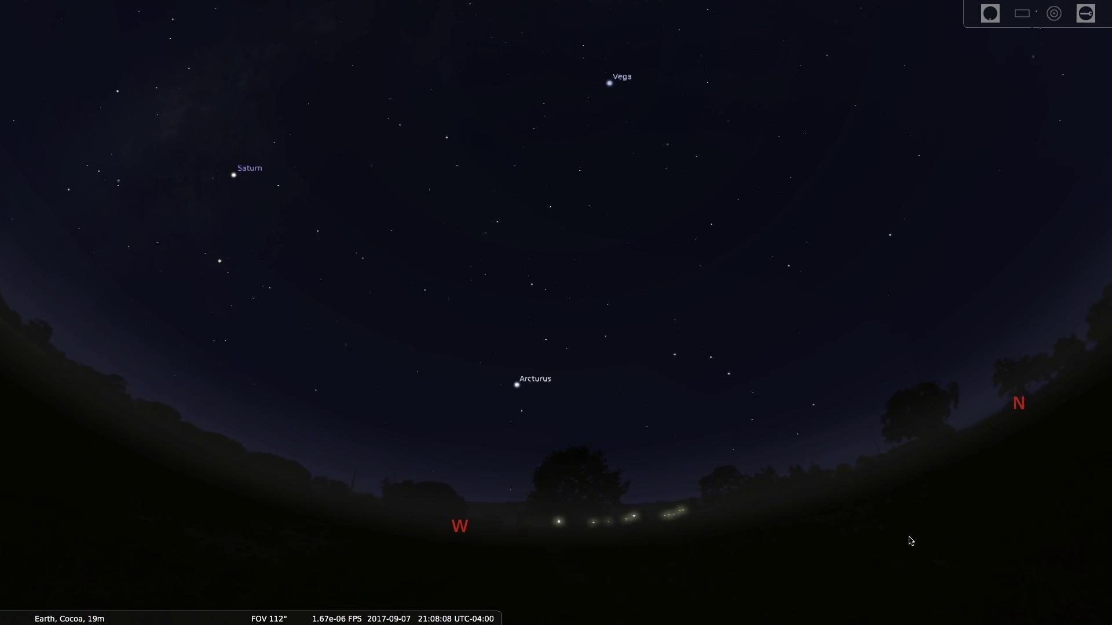
drag(908, 538, 498, 583)
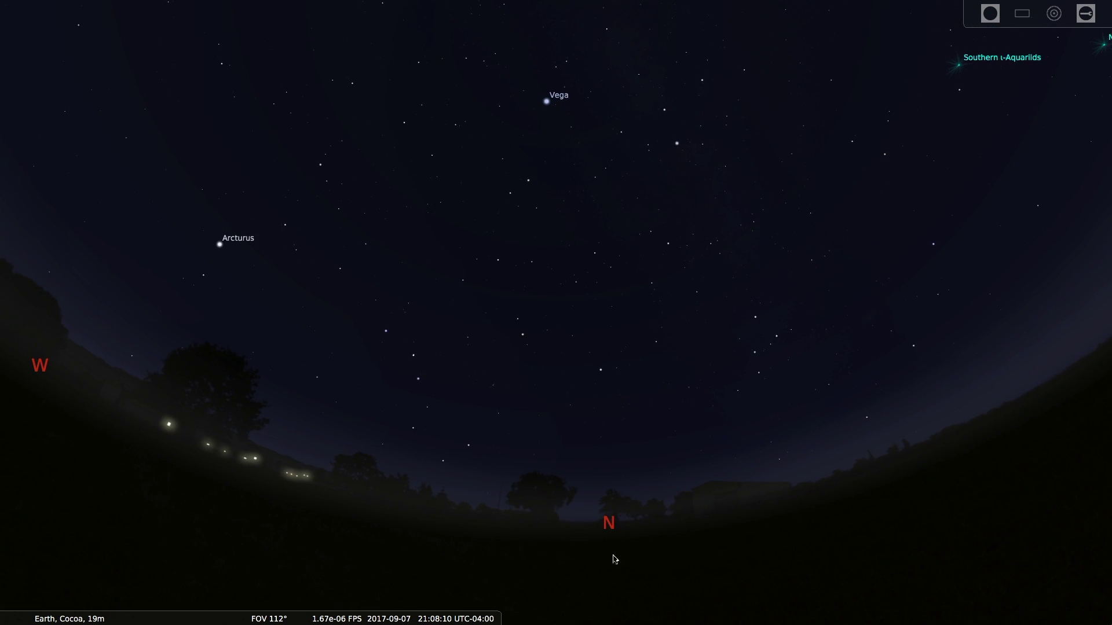
drag(649, 556, 640, 556)
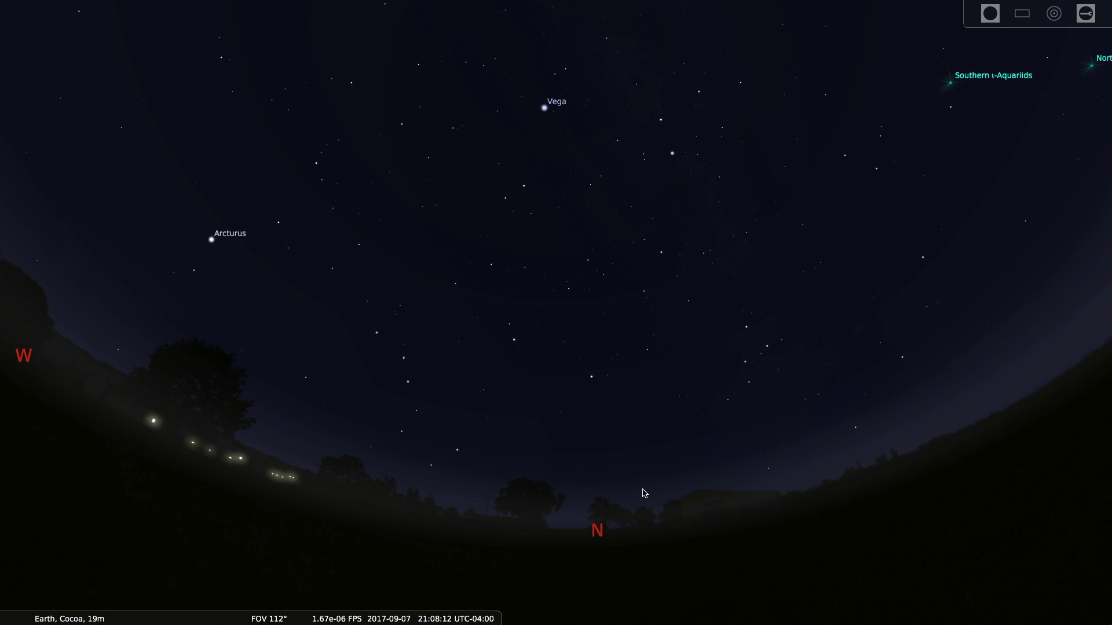
scroll(546, 114, up, 1)
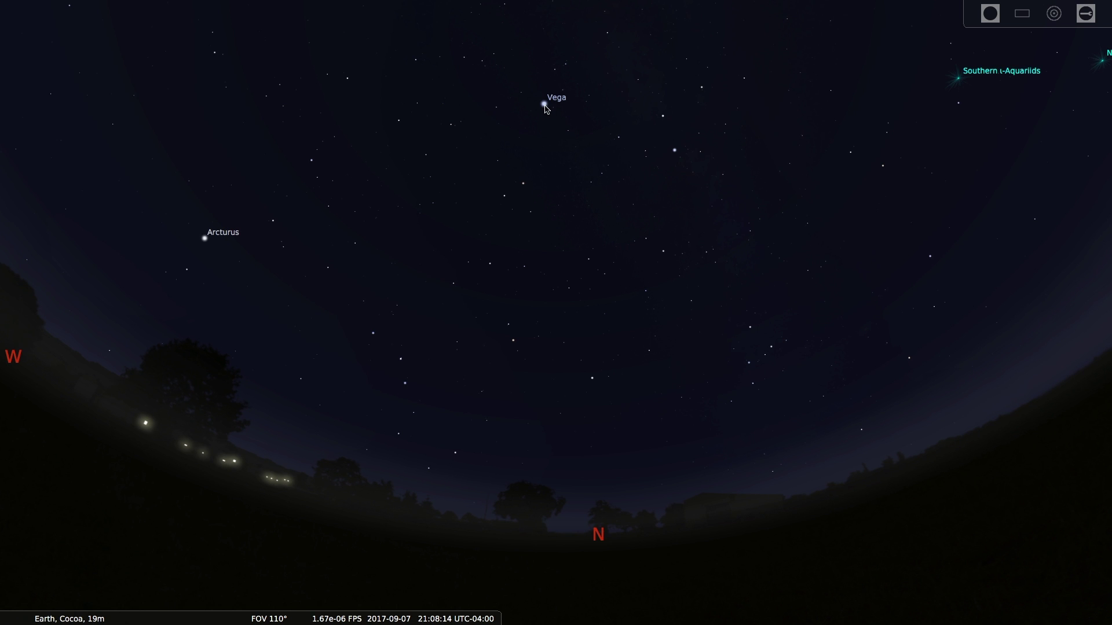
click(545, 108)
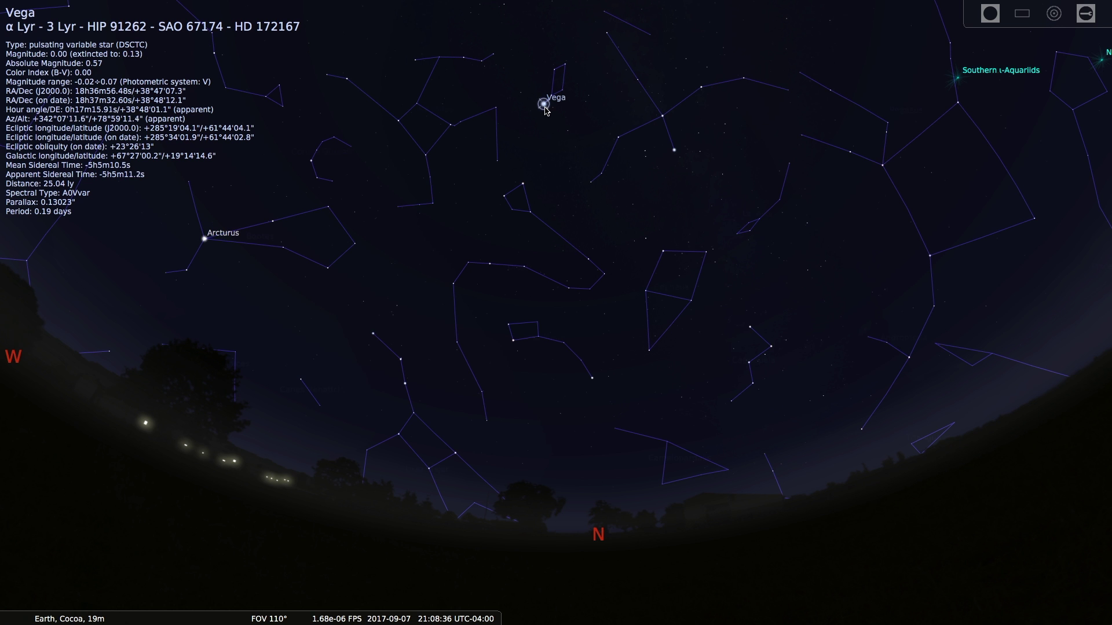
- Turn on constellation name labels with the V key
key(v)
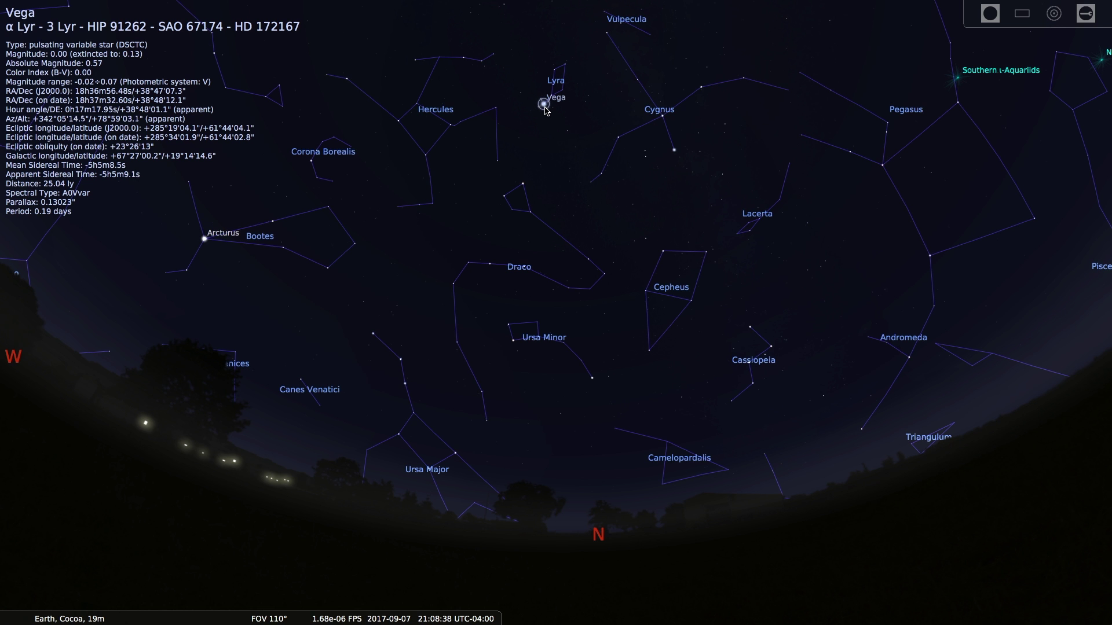
- Adjust zoom and pan the sky down, then zoom out to a 158° fisheye view
scroll(548, 378, down, 3)
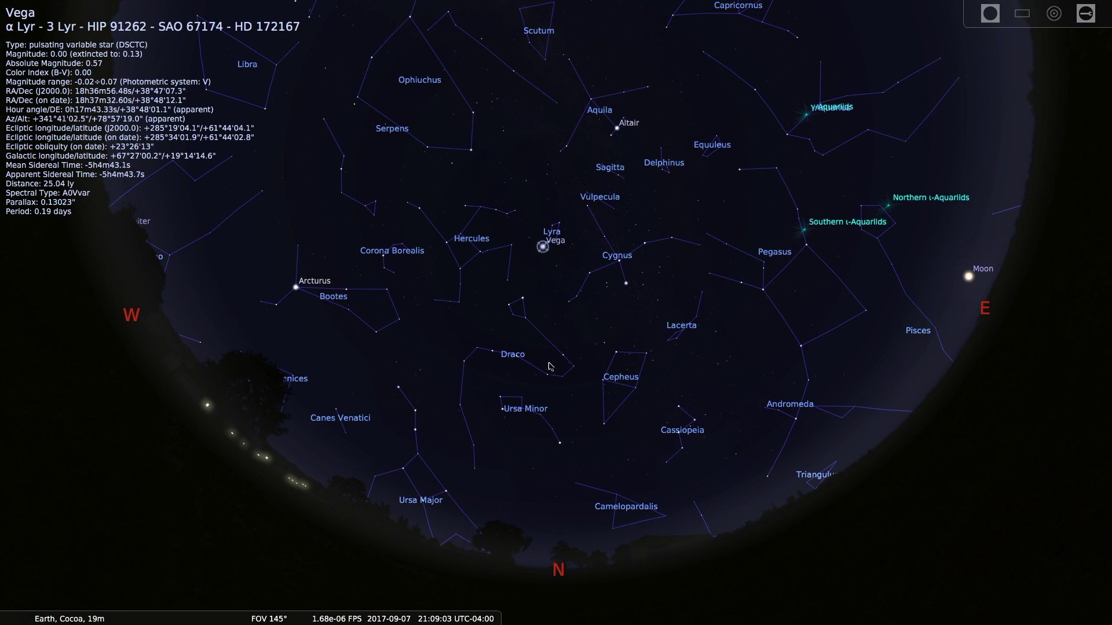
scroll(550, 366, up, 5)
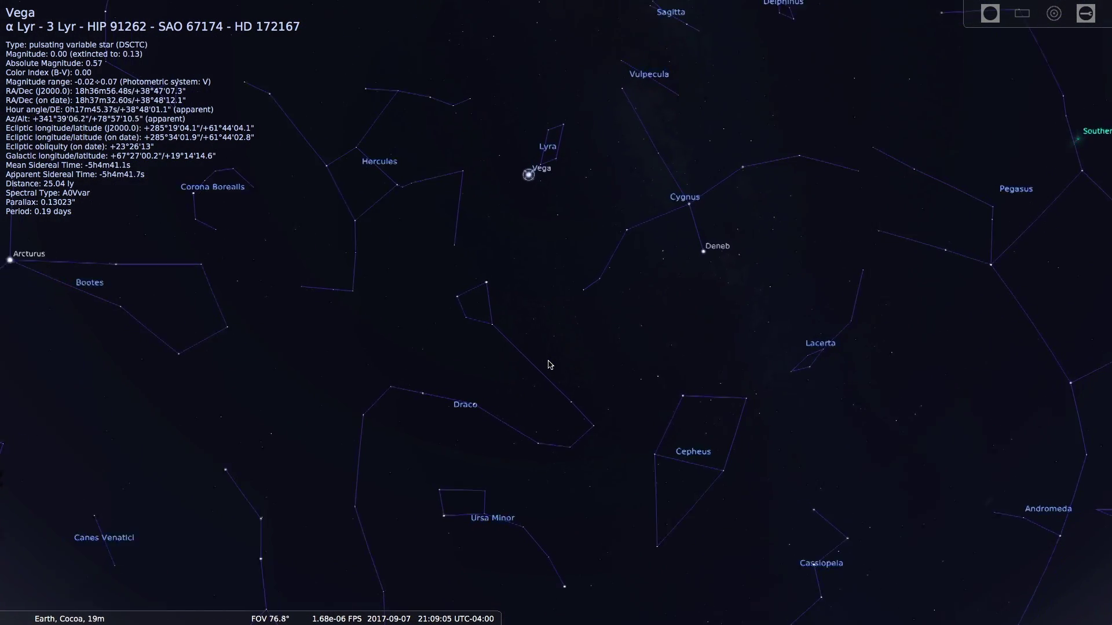
scroll(550, 365, up, 2)
drag(547, 335, 549, 386)
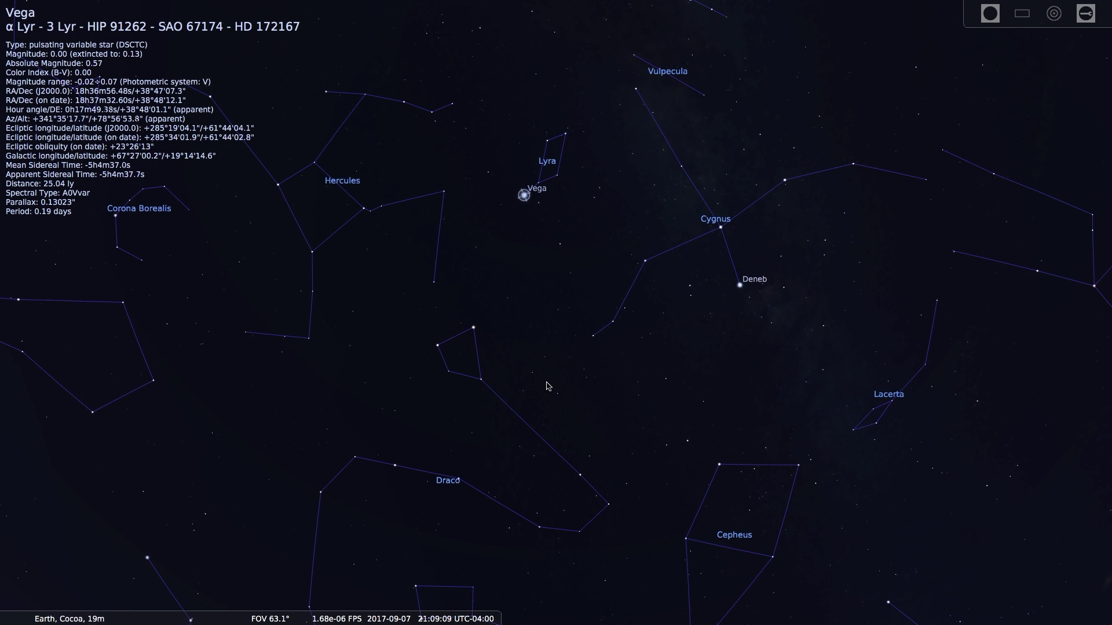
drag(548, 379, 548, 415)
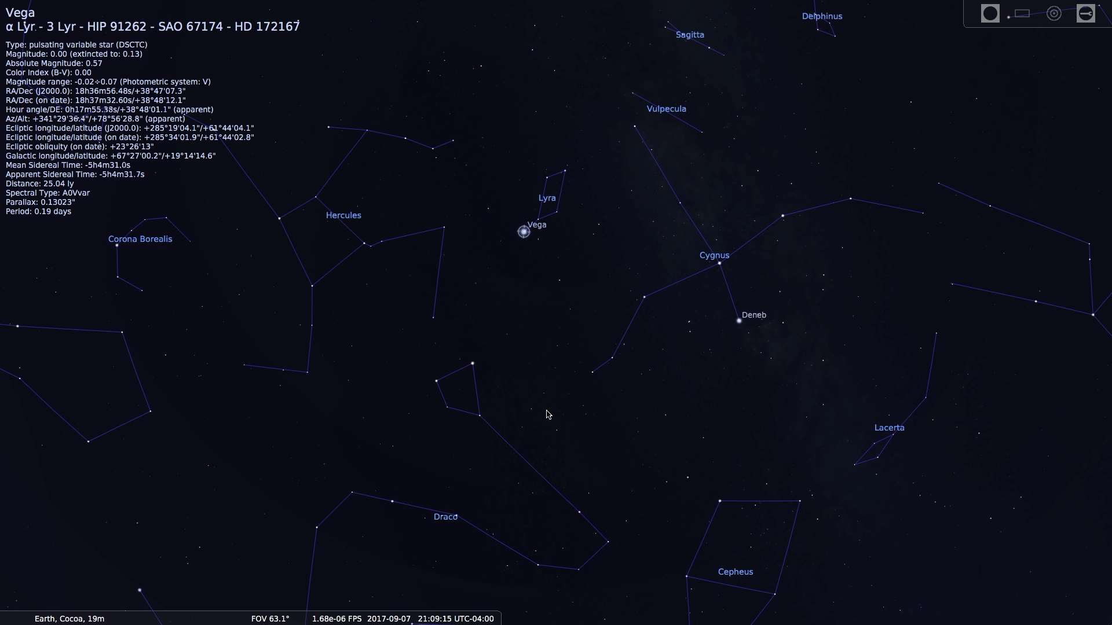
scroll(548, 415, down, 3)
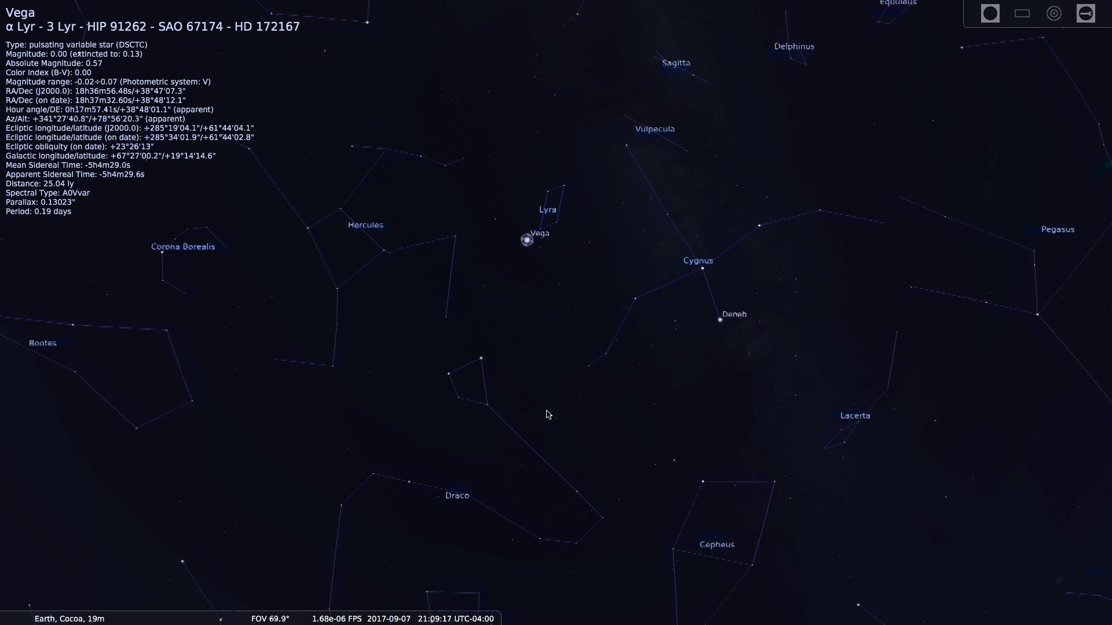
scroll(548, 415, down, 5)
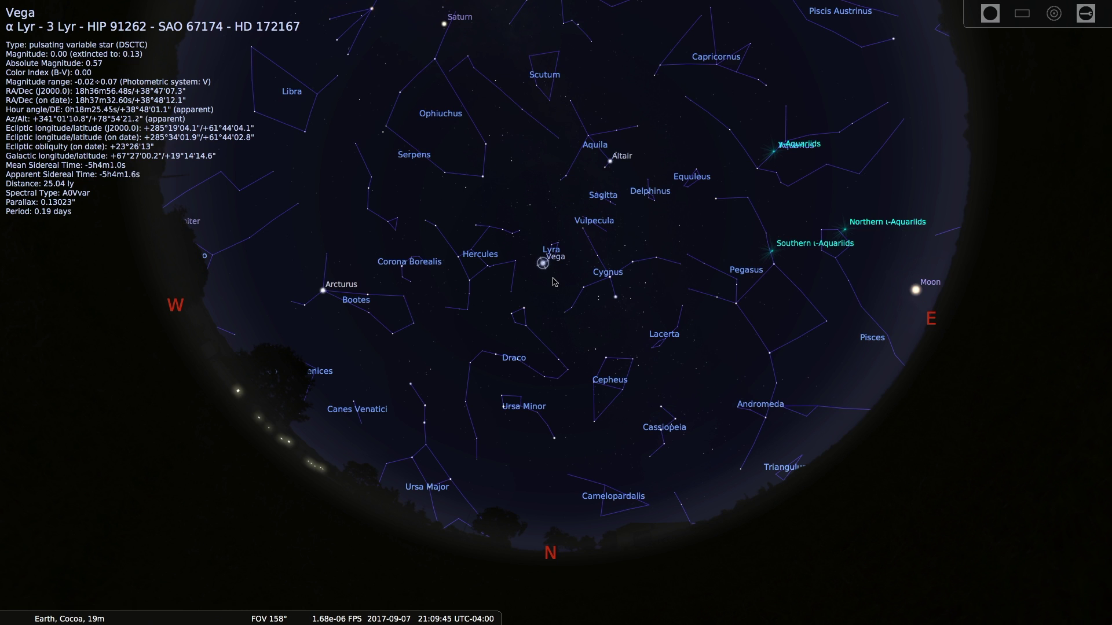
- Show the equatorial grid and rotate the sky dome slightly around the zenith
key(e)
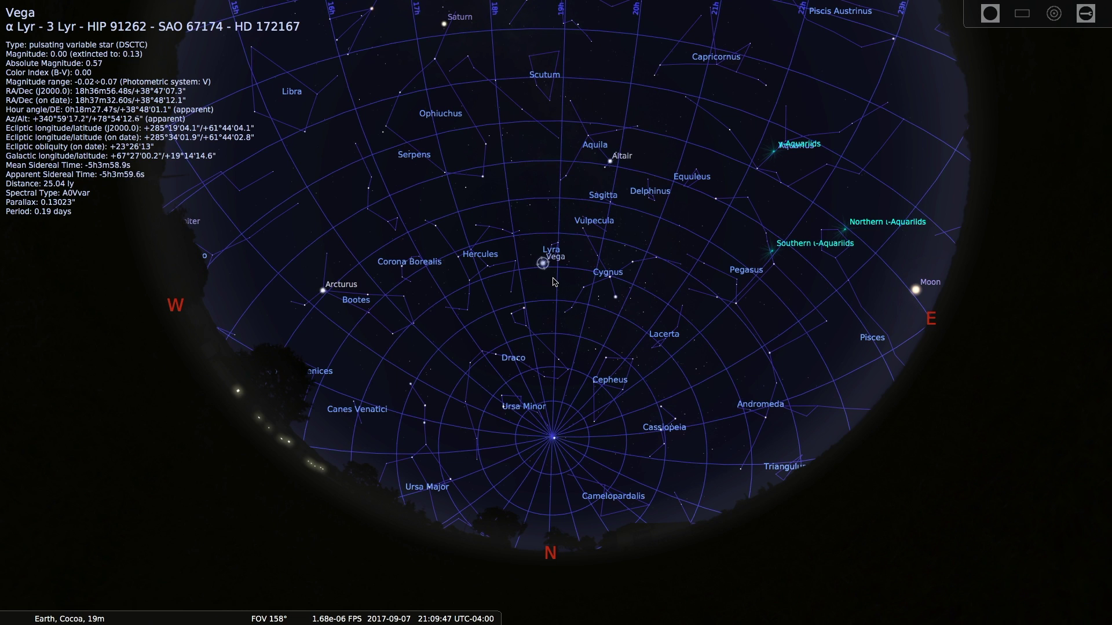
drag(582, 373, 567, 370)
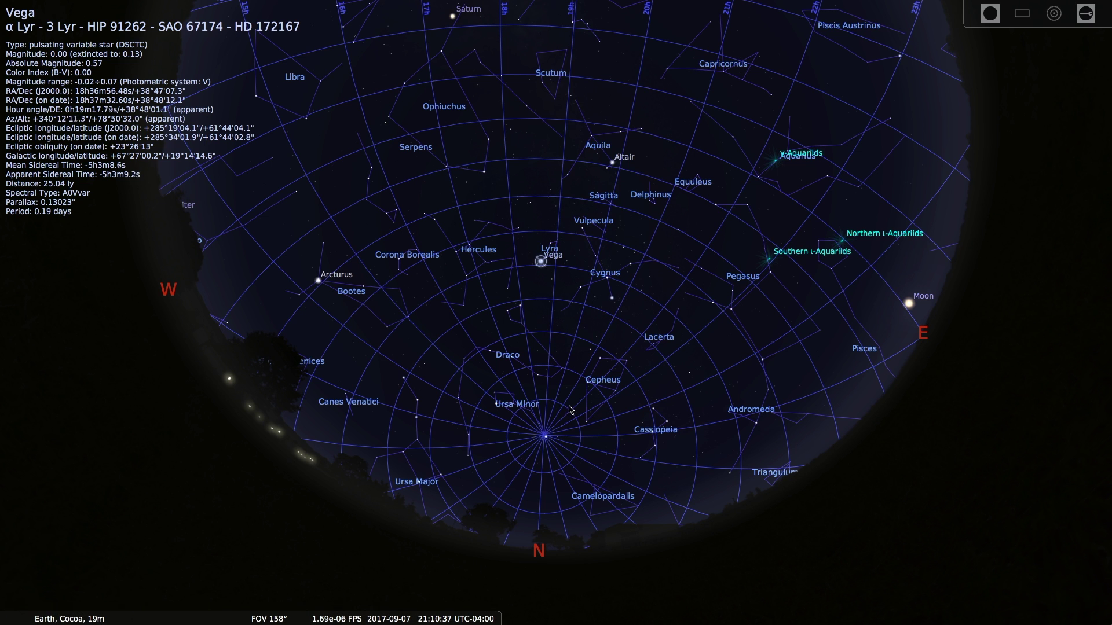
- View Vega through the C8 telescope eyepiece at 50.8×, then close the ocular view
click(989, 13)
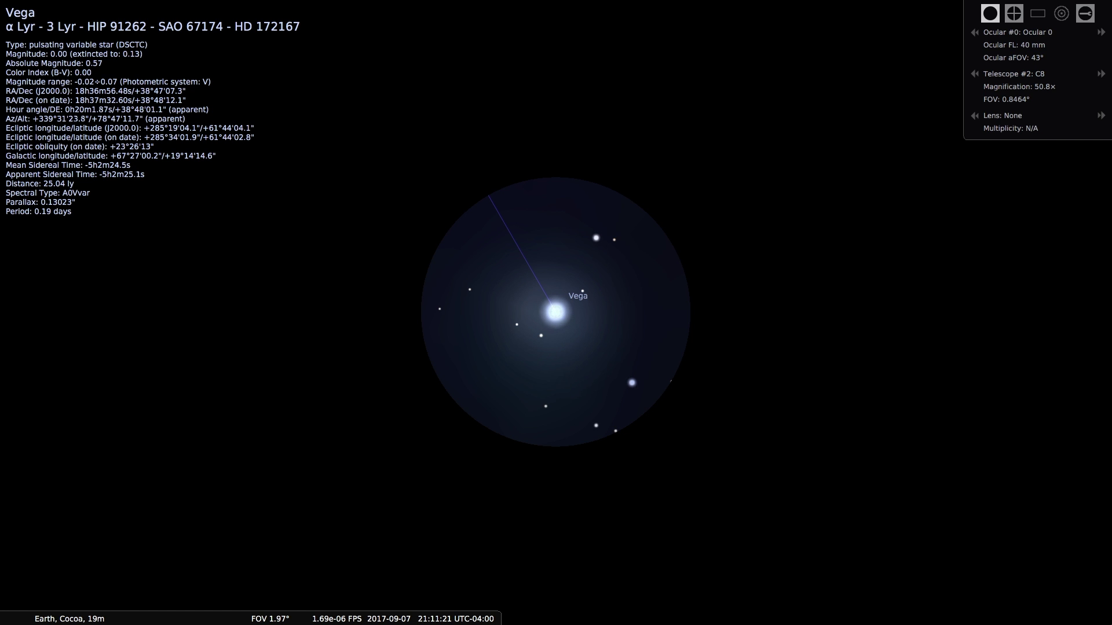
click(992, 14)
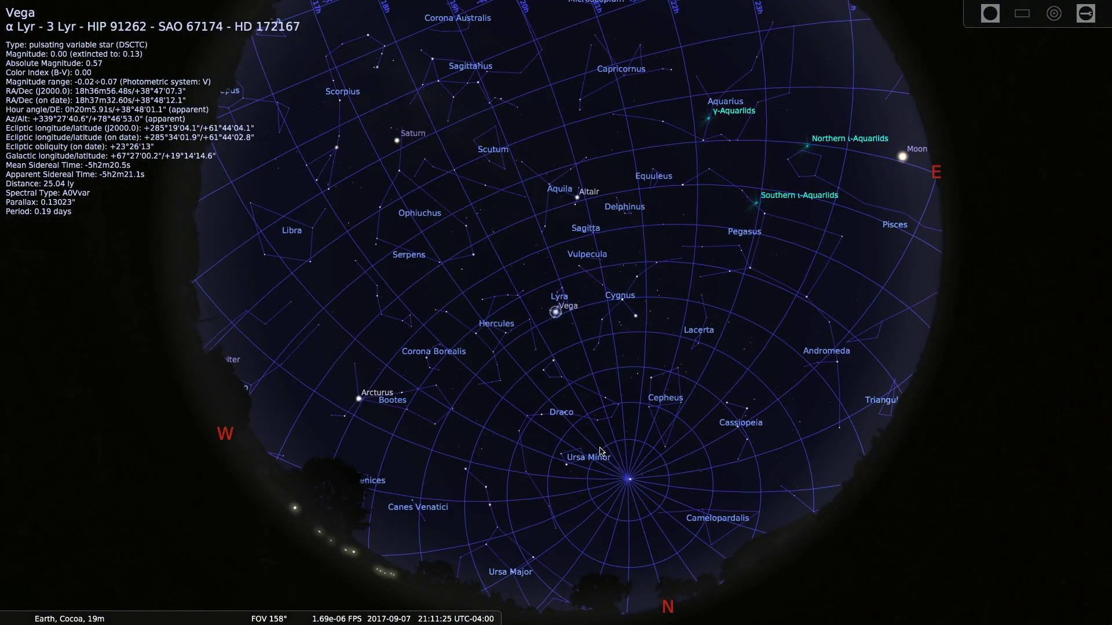
- Re-centre the gridded whole-sky dome, raising the horizon and north point into view
drag(582, 475, 533, 459)
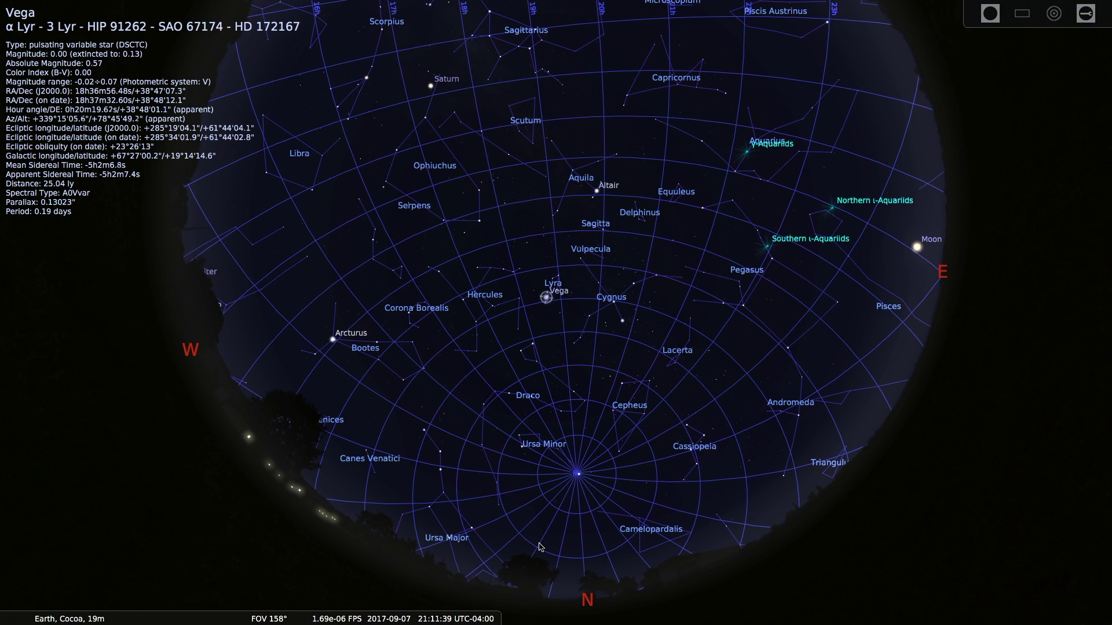
drag(540, 547, 535, 493)
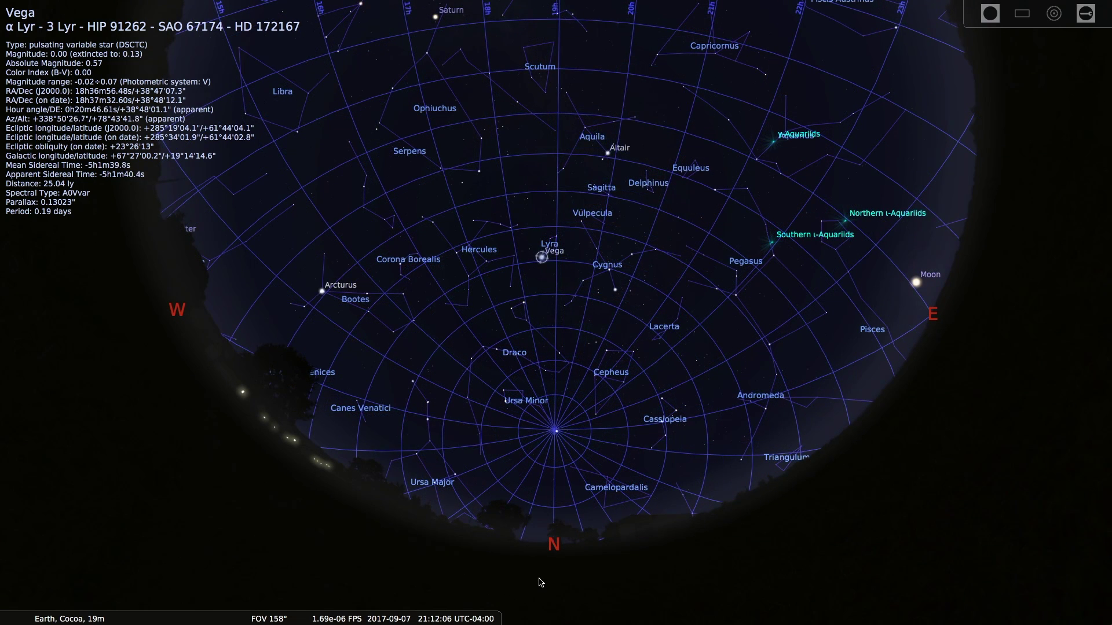
- Hide the equatorial grid and lower the sky dome slightly in view
key(Right)
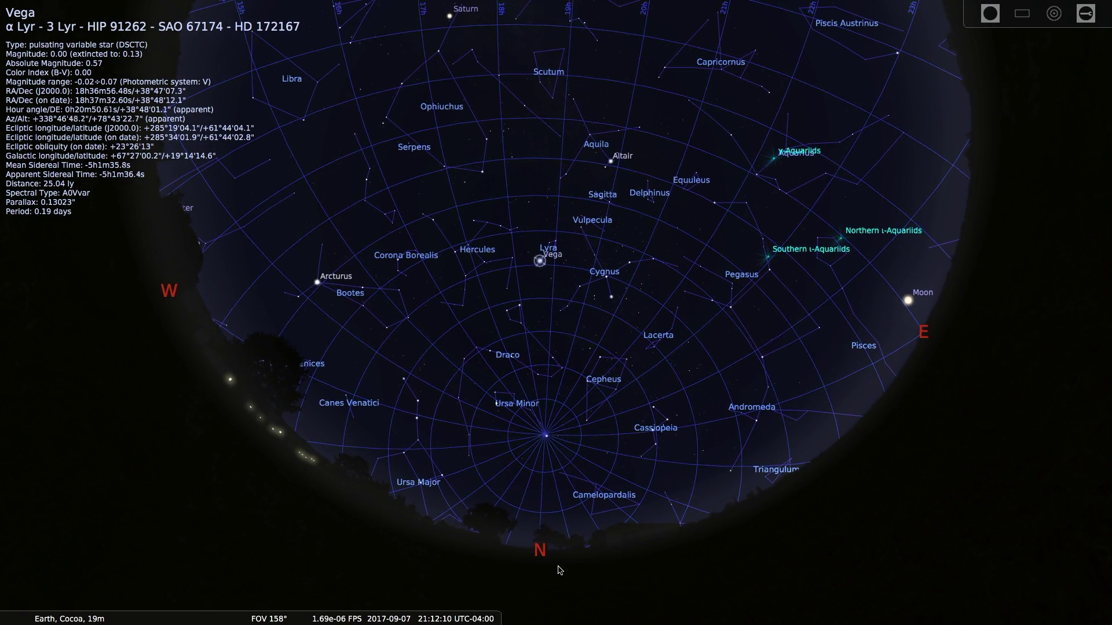
key(e)
drag(562, 517, 563, 530)
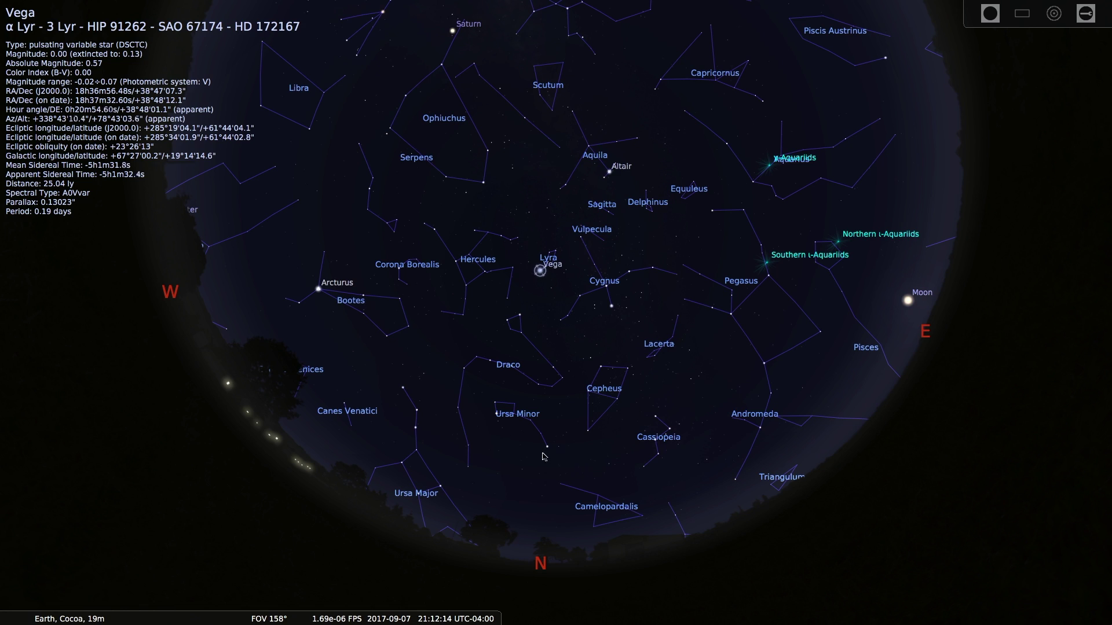
- Zoom in and centre Lyra's parallelogram, with Vega, Sheliak and Sulafat labelled
scroll(546, 296, up, 5)
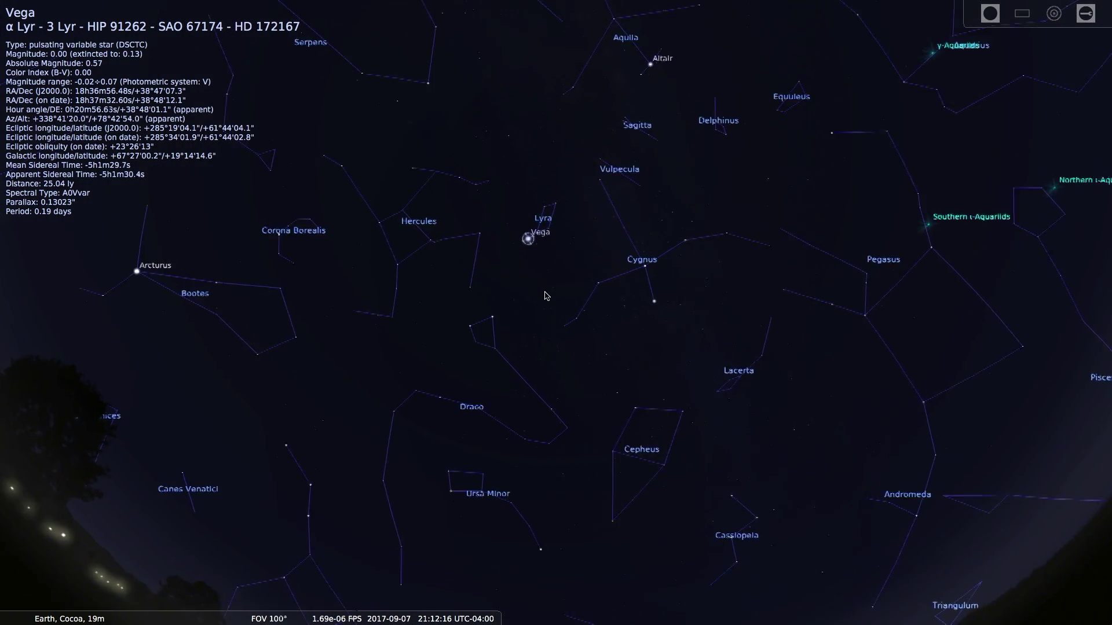
scroll(546, 296, up, 3)
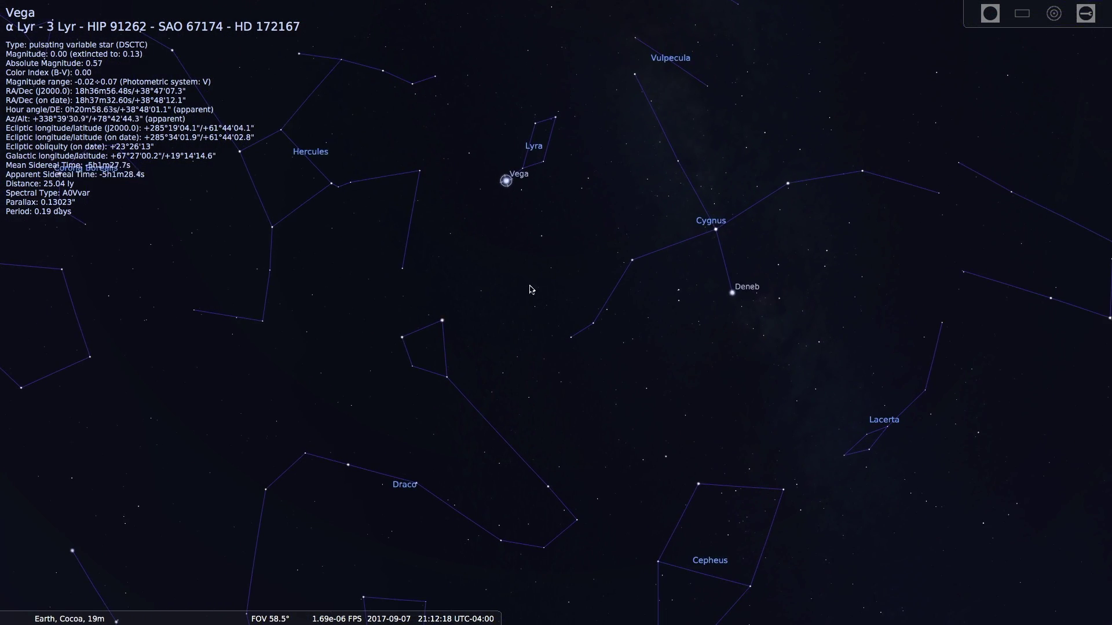
scroll(549, 373, up, 3)
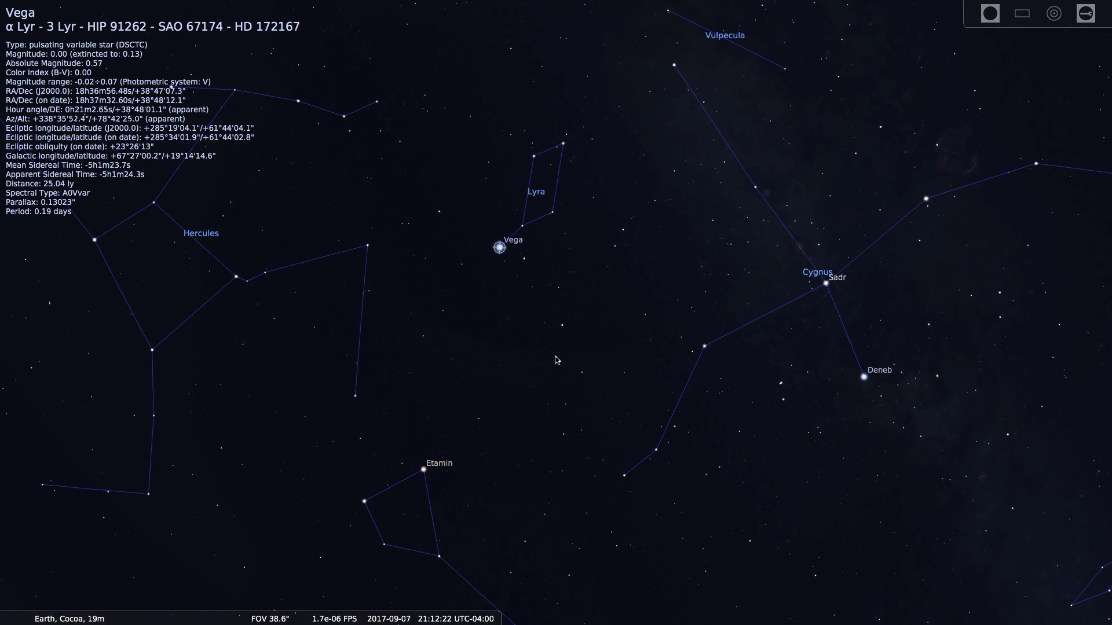
scroll(559, 357, up, 2)
drag(533, 340, 541, 387)
scroll(541, 387, up, 3)
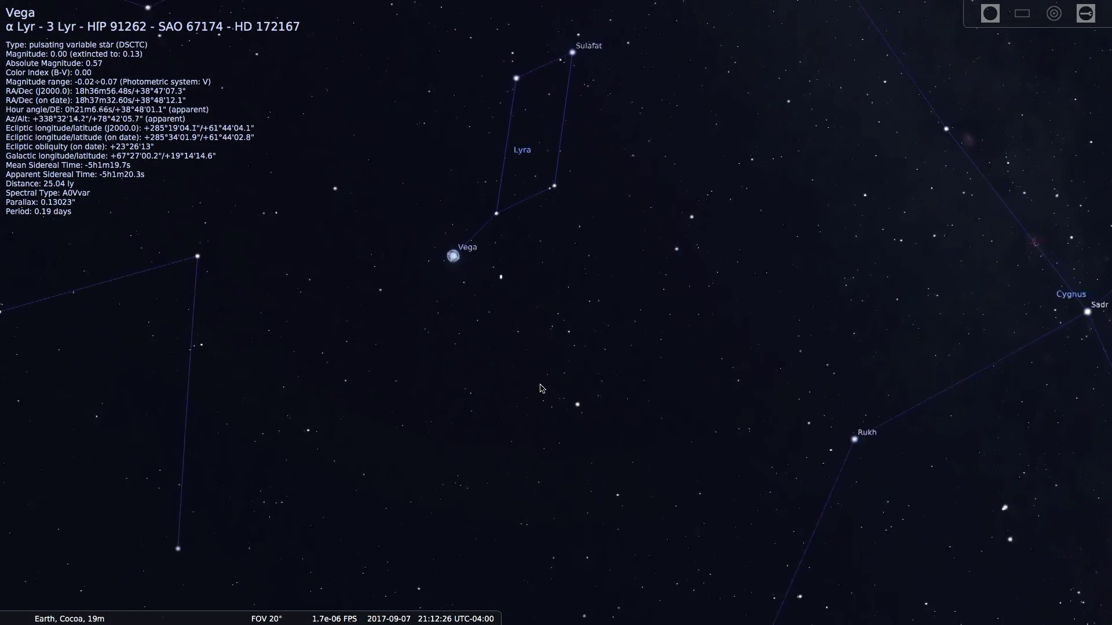
drag(529, 387, 560, 471)
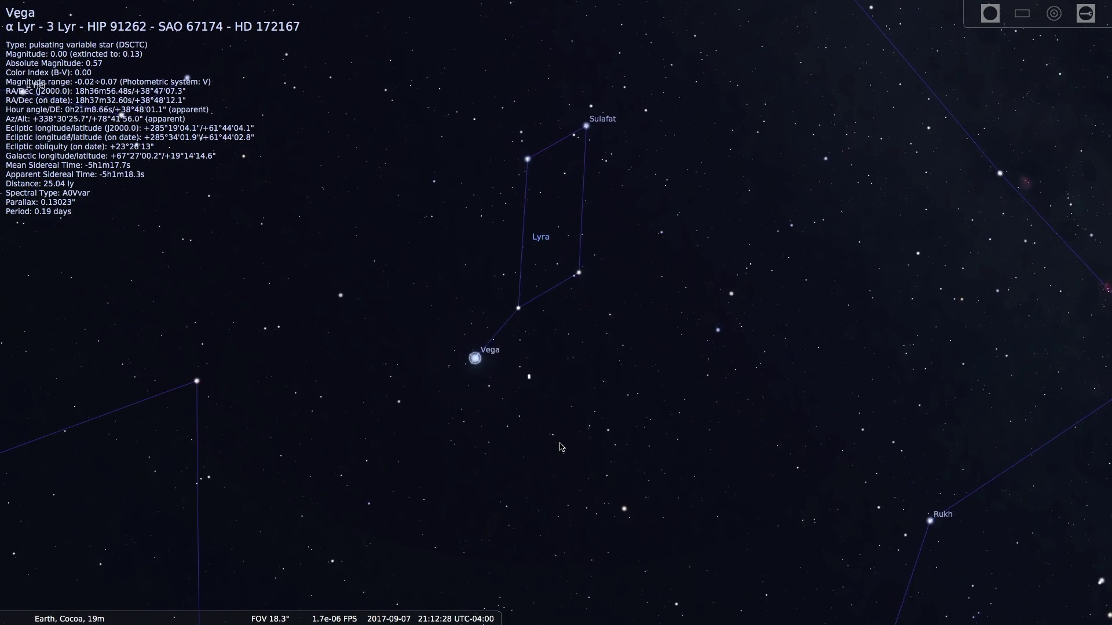
scroll(561, 447, up, 2)
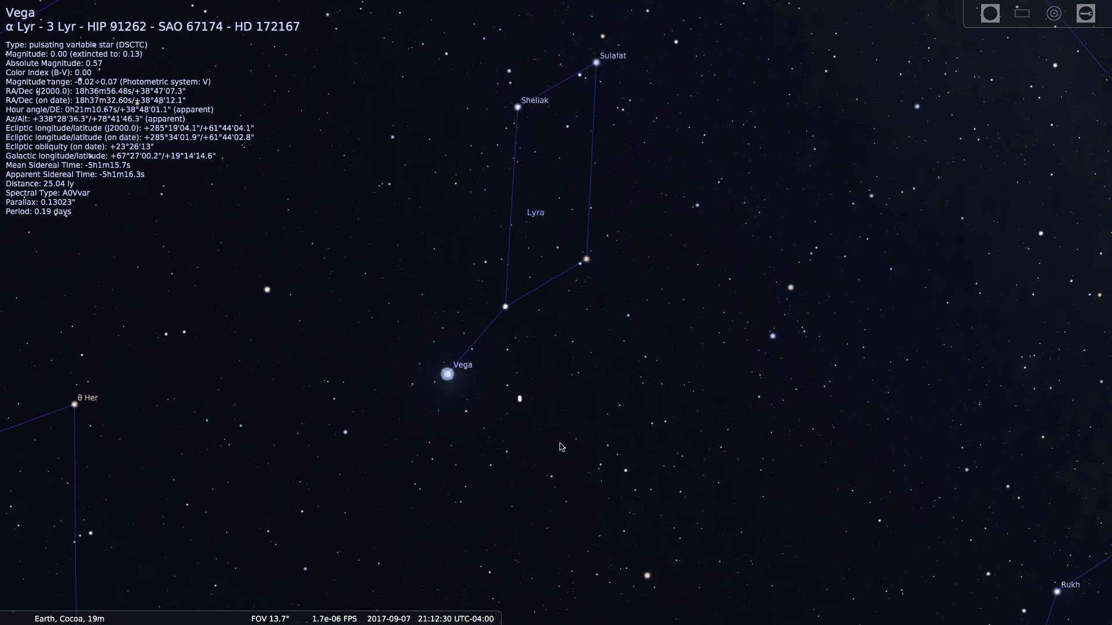